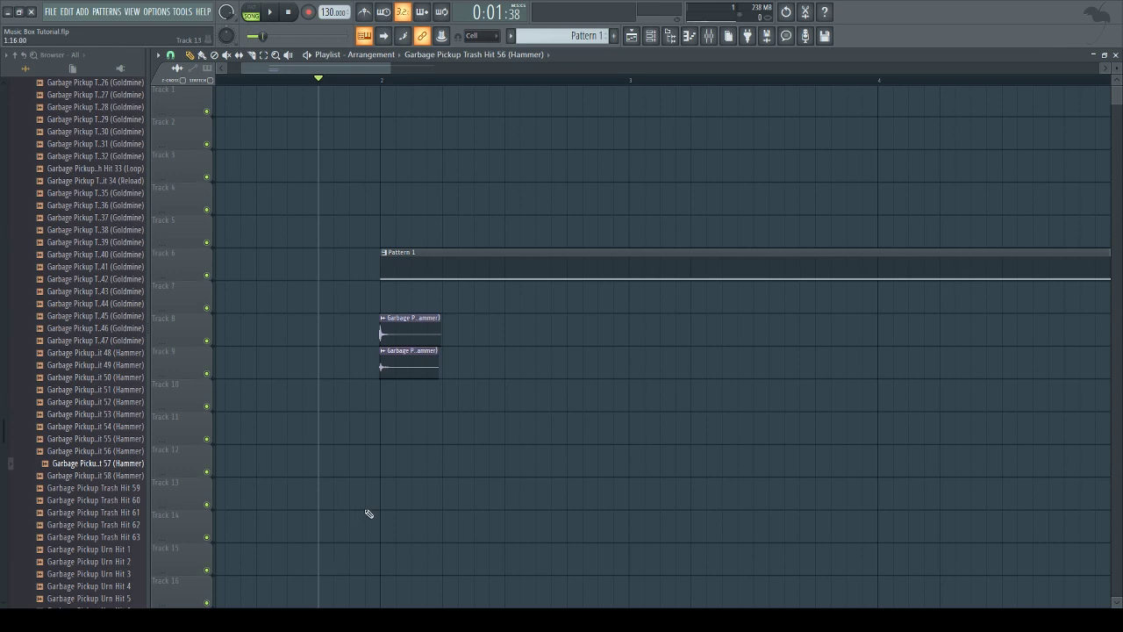
# Step: Play the arrangement from just before bar 2 to hear Pattern 1 layered with the two hammer hits
pyautogui.moveTo(354, 64); pyautogui.dragTo(365, 67)
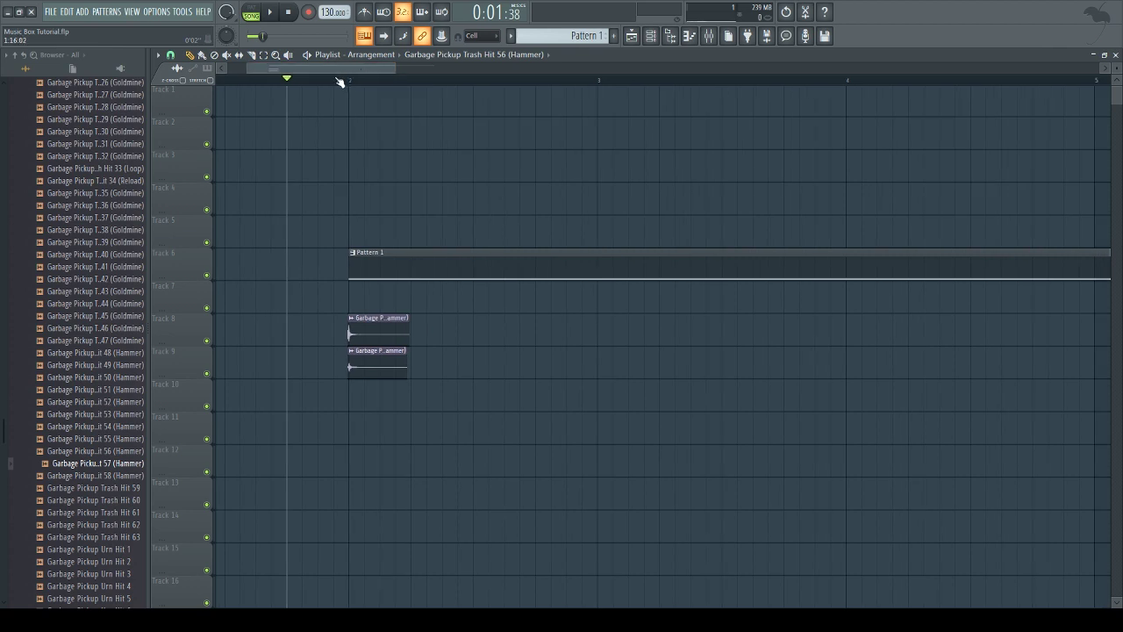
pyautogui.click(334, 79)
pyautogui.press('space')
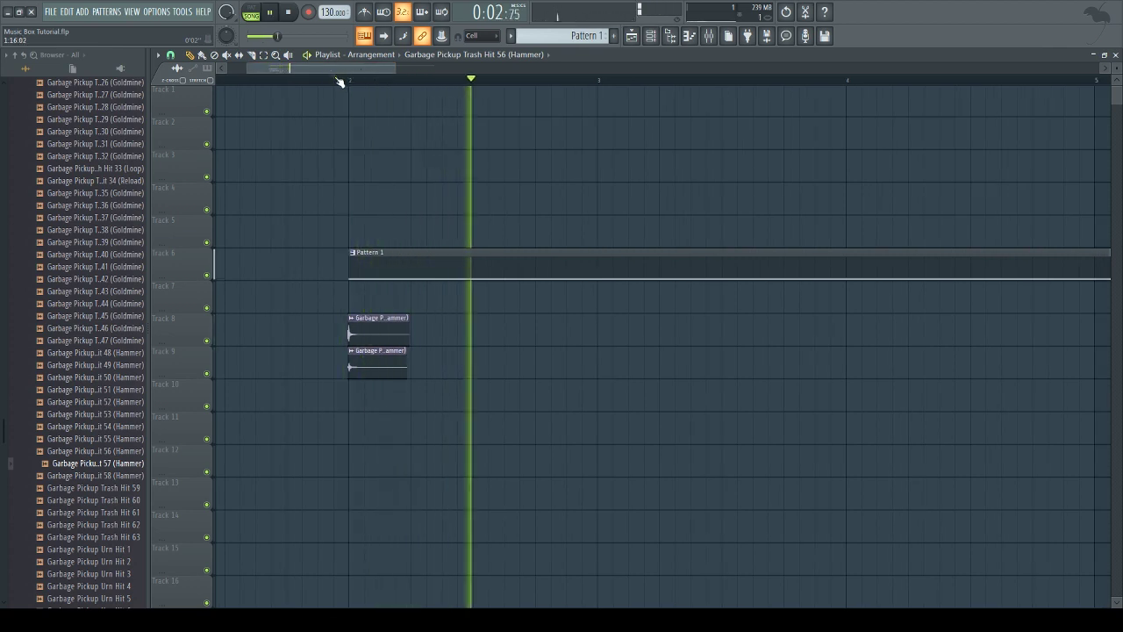
pyautogui.click(338, 80)
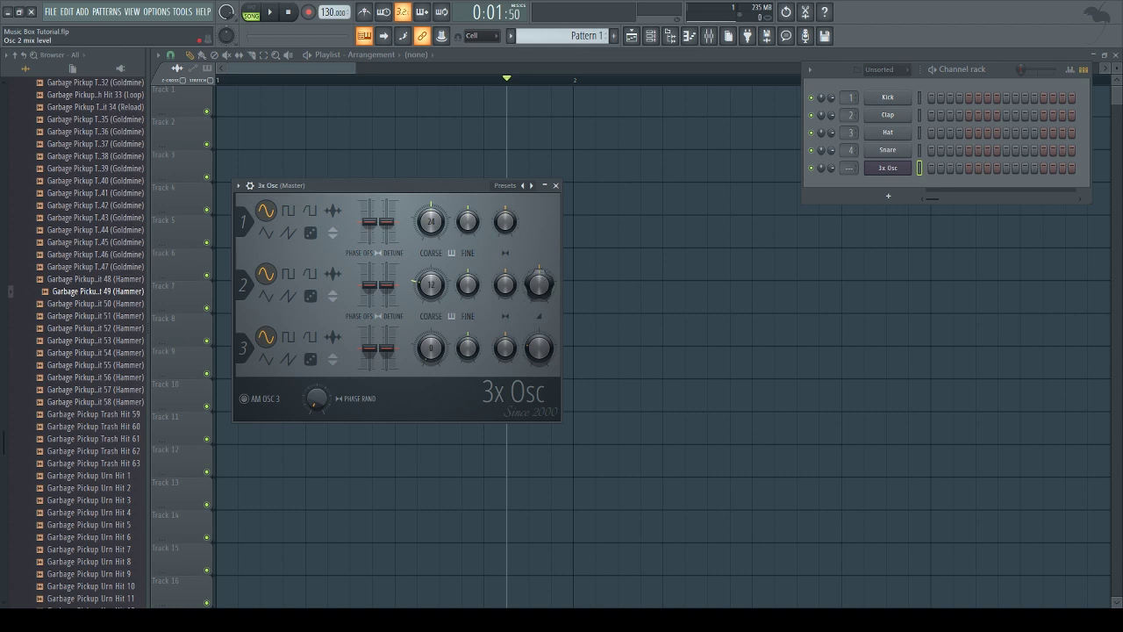
# Step: Turn down oscillator 3's mix level in the 3x Osc and set oscillator 1's coarse pitch to 12
pyautogui.moveTo(539, 348); pyautogui.dragTo(538, 377)
pyautogui.moveTo(431, 221); pyautogui.dragTo(431, 230)
# Step: Shape the 3x Osc volume envelope with zero attack, hold, sustain and release and a steeply curved decay, and test it with notes
pyautogui.click(250, 187)
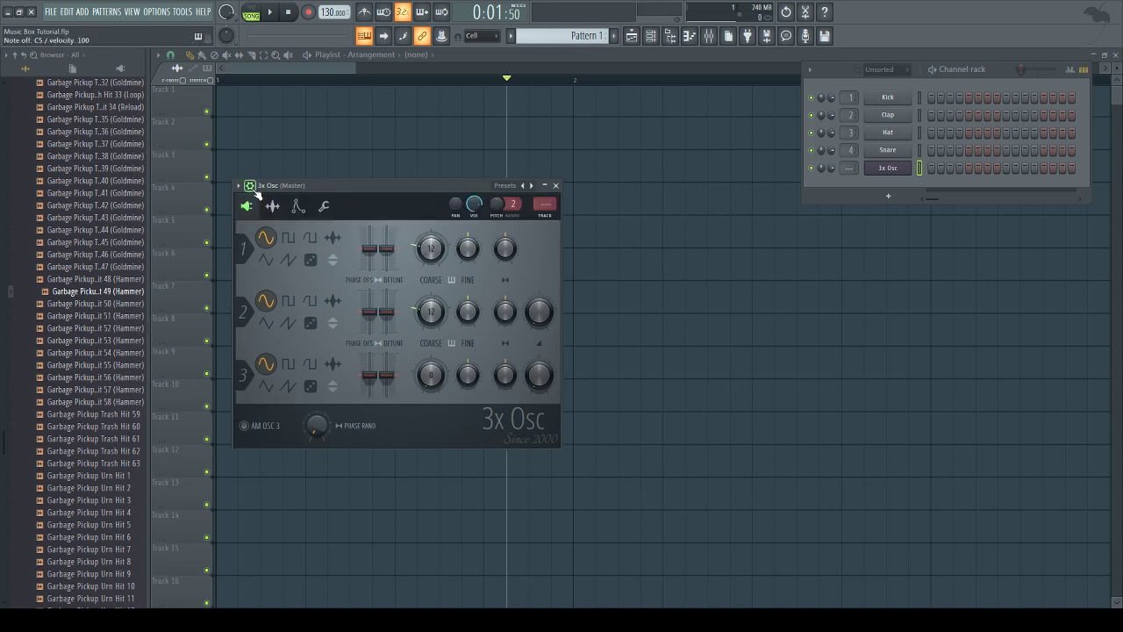
pyautogui.click(297, 207)
pyautogui.moveTo(269, 322); pyautogui.dragTo(268, 333)
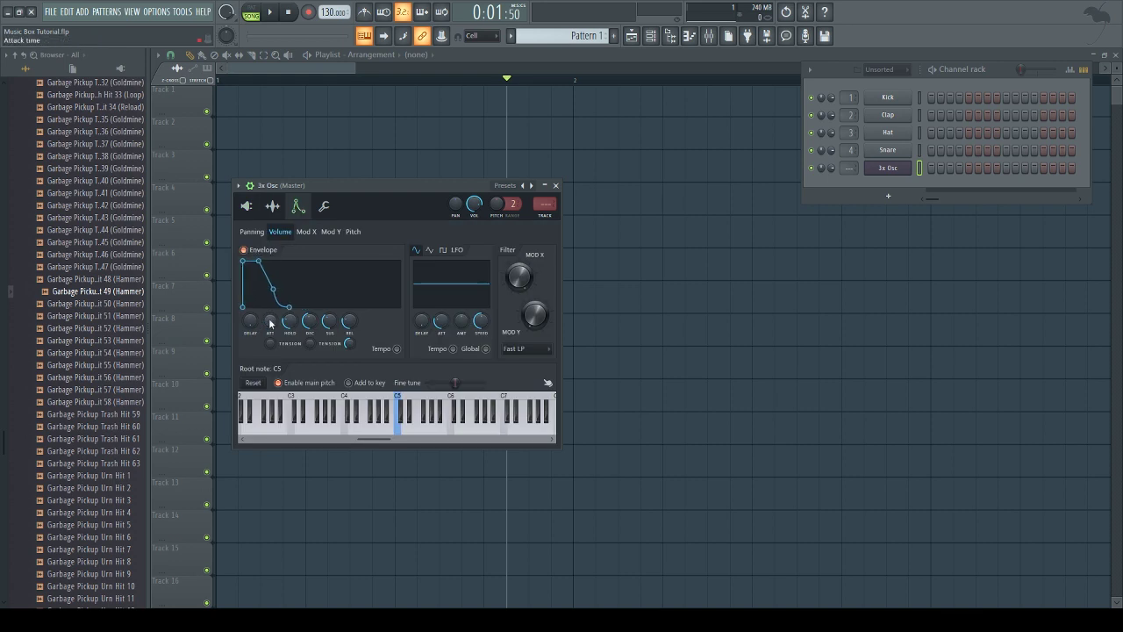
pyautogui.moveTo(289, 321); pyautogui.dragTo(312, 326)
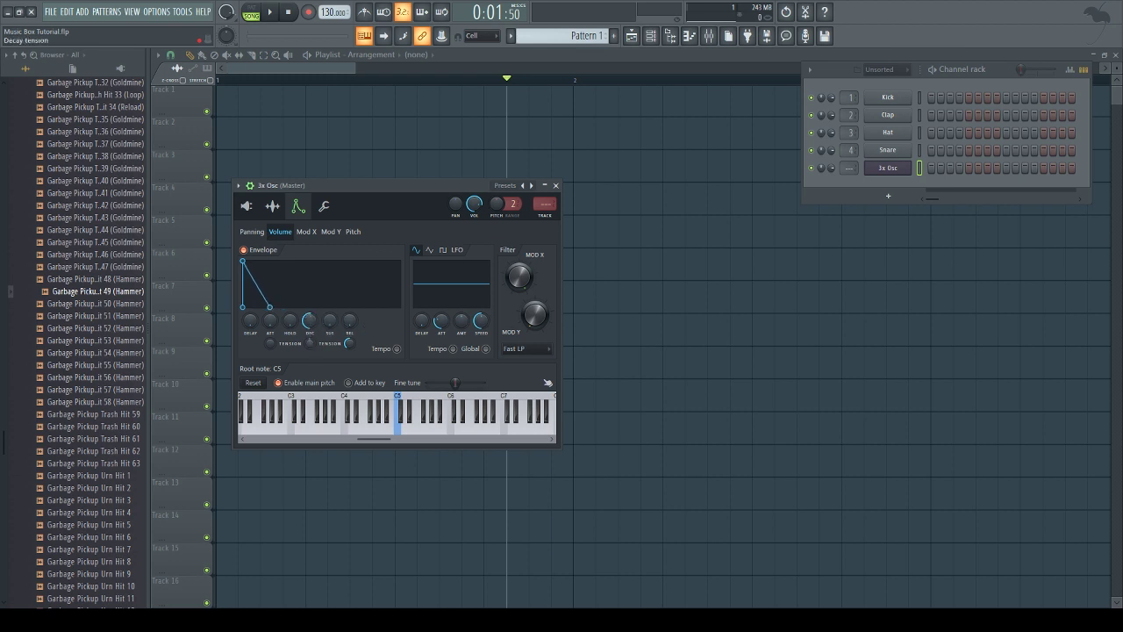
pyautogui.moveTo(308, 343); pyautogui.dragTo(305, 331)
pyautogui.press('q')
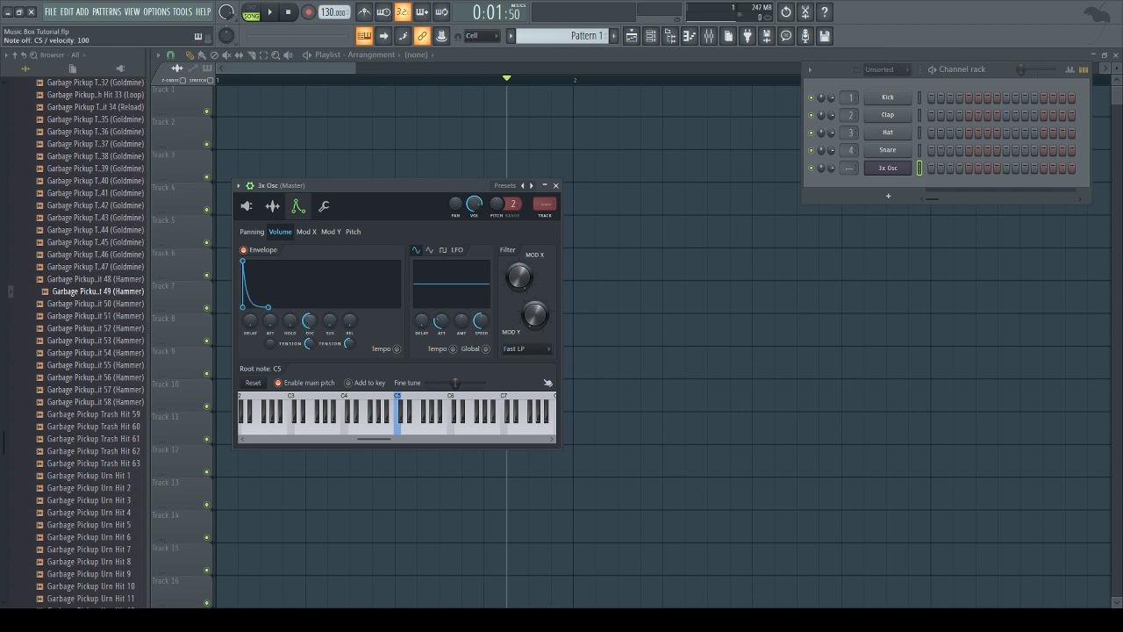
pyautogui.press('z')
# Step: Draw a four-bar C5 note for the 3x Osc in the piano roll, starting at bar 1
pyautogui.click(913, 167)
pyautogui.press('F7')
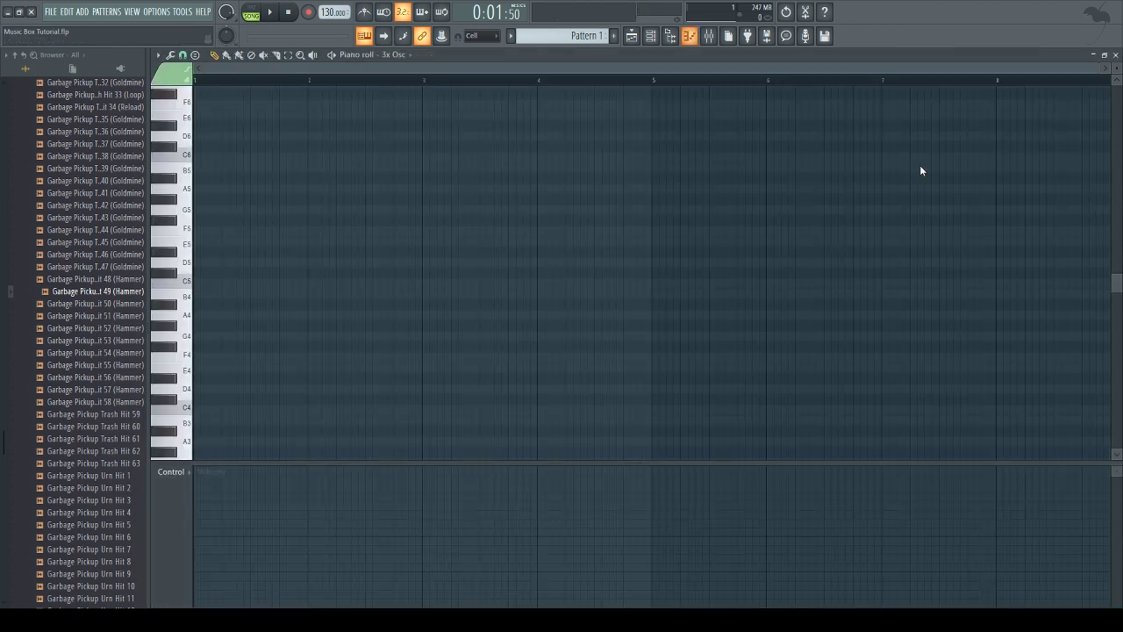
pyautogui.click(205, 285)
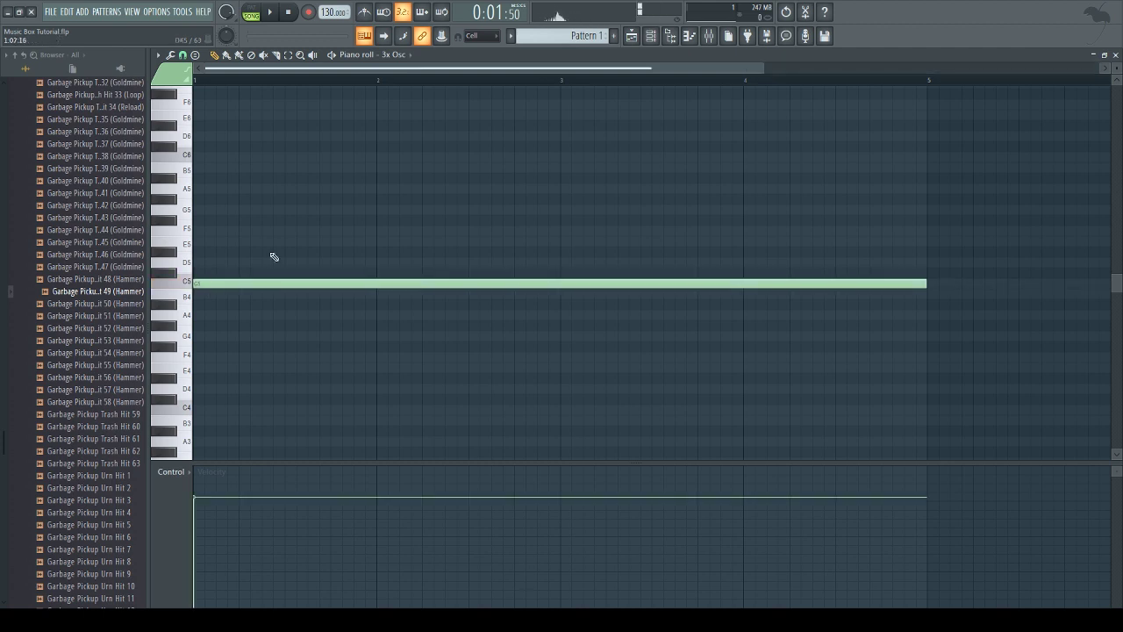
# Step: Place Pattern 1 in the playlist on Track 6, starting at bar 2
pyautogui.click(1115, 54)
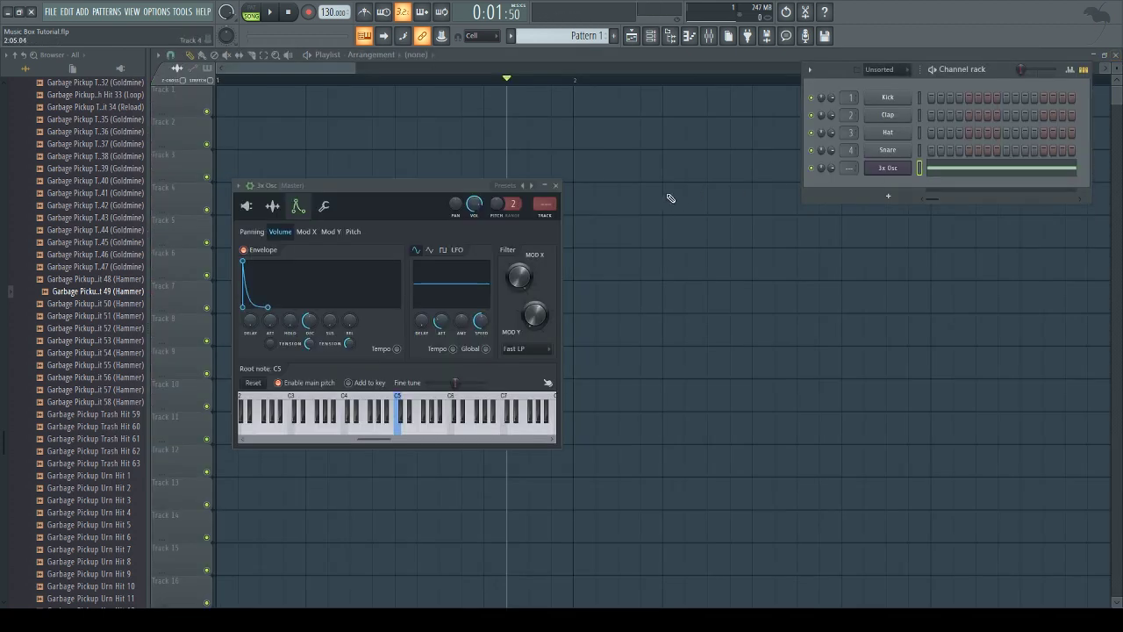
pyautogui.click(588, 251)
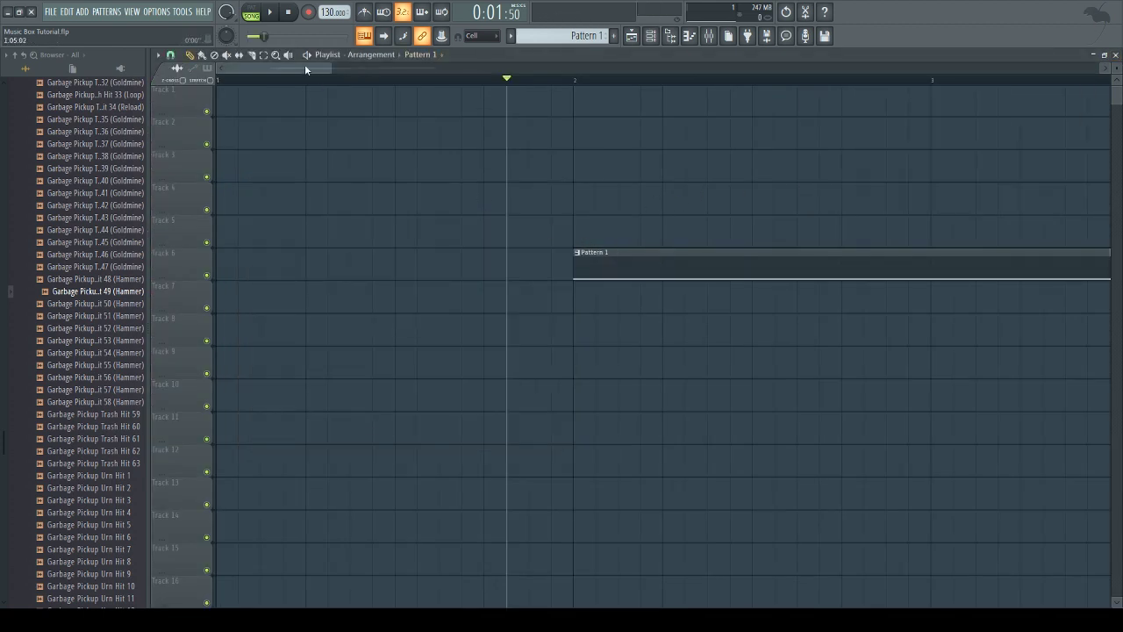
pyautogui.moveTo(305, 67); pyautogui.dragTo(334, 75)
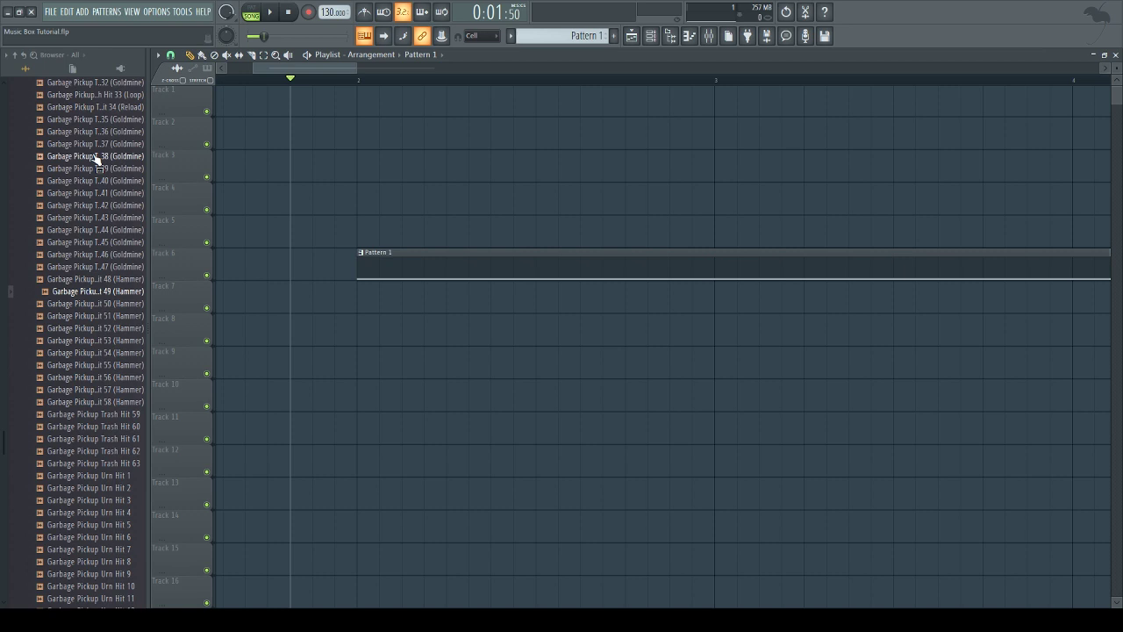
# Step: Audition several Garbage Pickup Trash Hit samples from the Goldmine and Hammer sets
pyautogui.scroll(3, 97, 158)
pyautogui.click(85, 226)
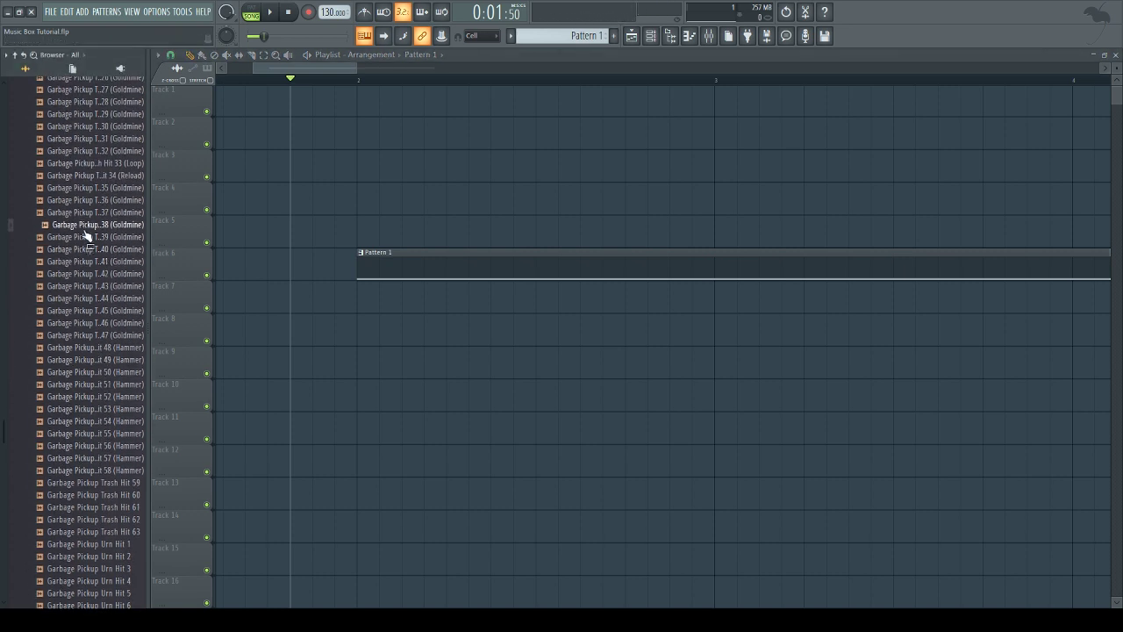
pyautogui.click(88, 312)
pyautogui.click(82, 397)
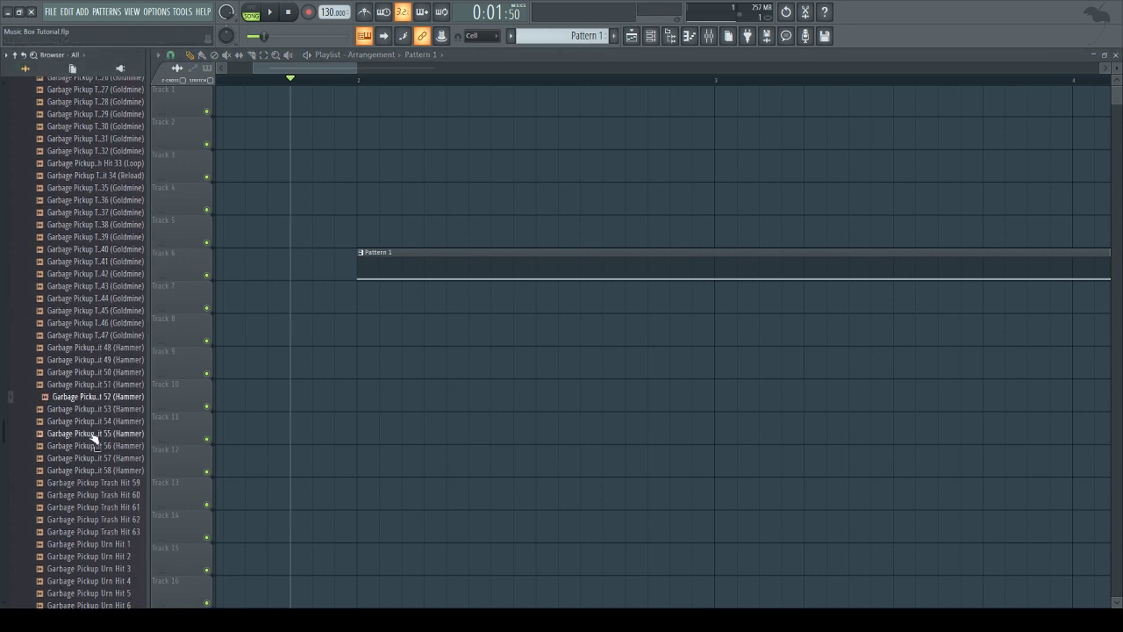
pyautogui.click(92, 434)
pyautogui.click(91, 445)
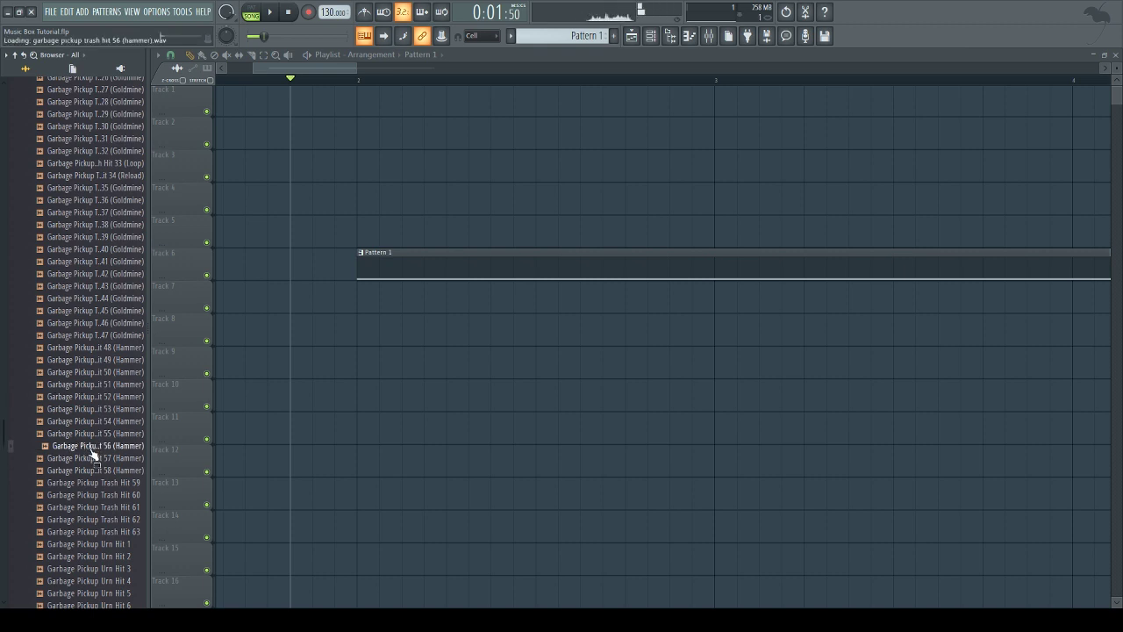
# Step: Place Garbage Pickup Trash Hit 56 (Hammer) on Track 8 and Hit 57 (Hammer) on Track 9, both at bar 2
pyautogui.moveTo(94, 453); pyautogui.dragTo(383, 325)
pyautogui.click(123, 459)
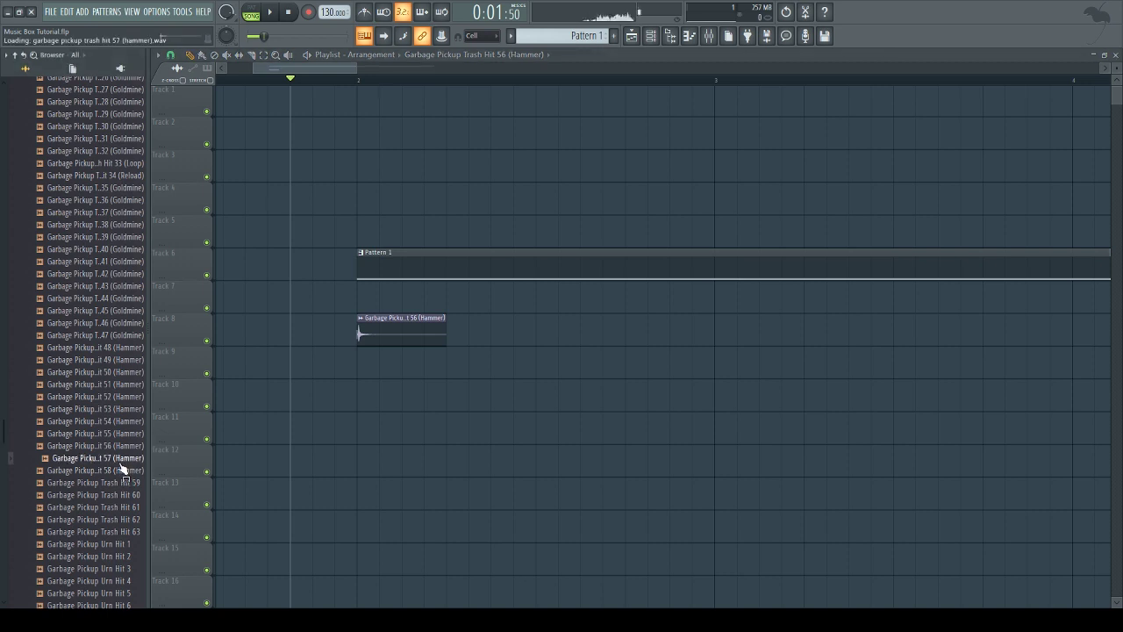
pyautogui.moveTo(120, 462); pyautogui.dragTo(361, 367)
# Step: Shift both hammer clips slightly earlier so their transients line up with the start of Pattern 1
pyautogui.scroll(4, 334, 400)
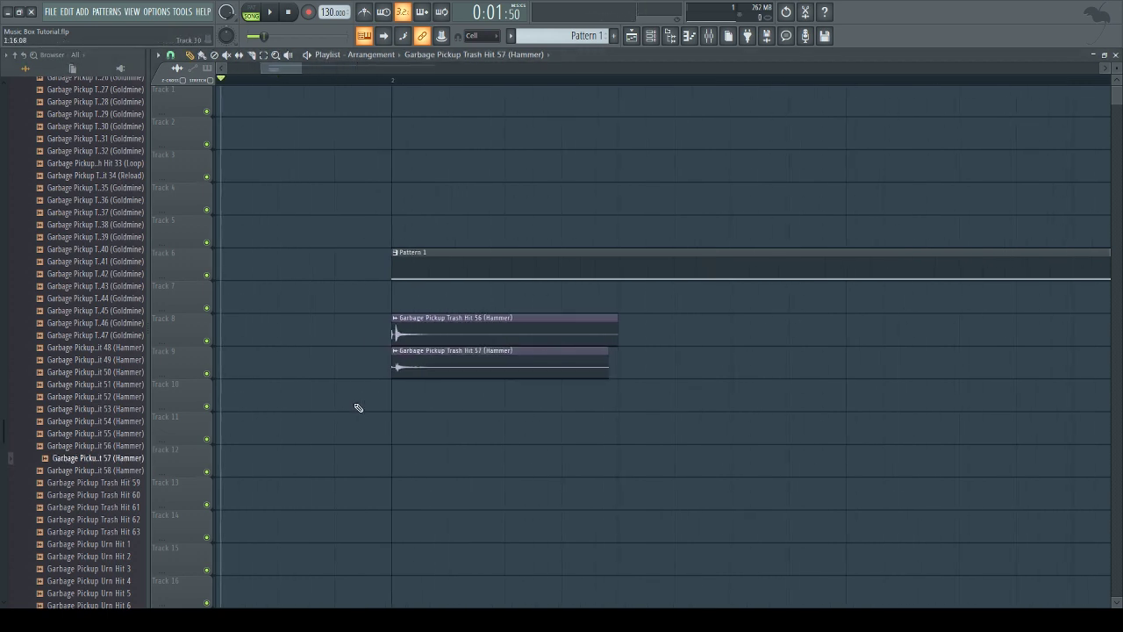
pyautogui.scroll(3, 409, 409)
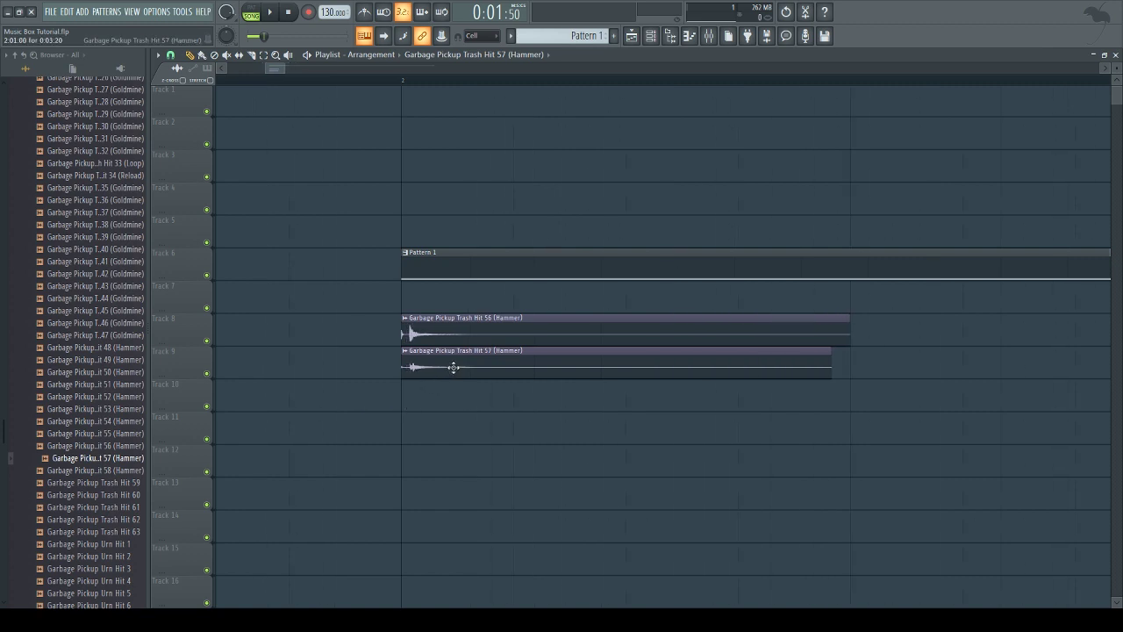
pyautogui.moveTo(449, 368); pyautogui.dragTo(437, 334)
pyautogui.click(425, 361)
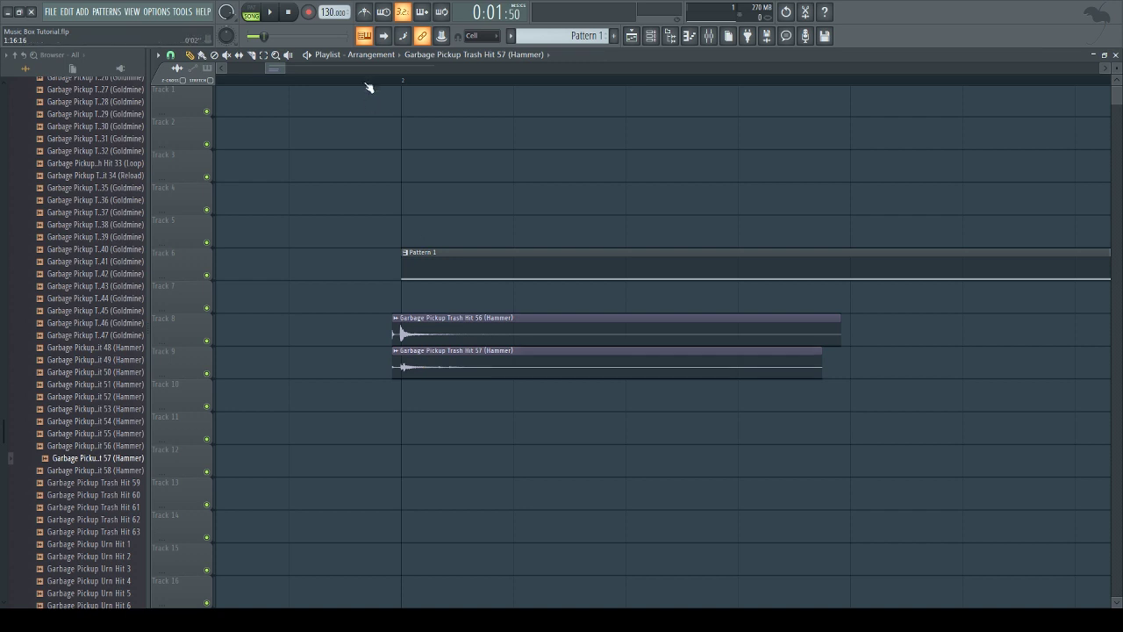
# Step: Play the arrangement from just before bar 2 to check the timing of the hammer clips
pyautogui.click(304, 81)
pyautogui.press('space')
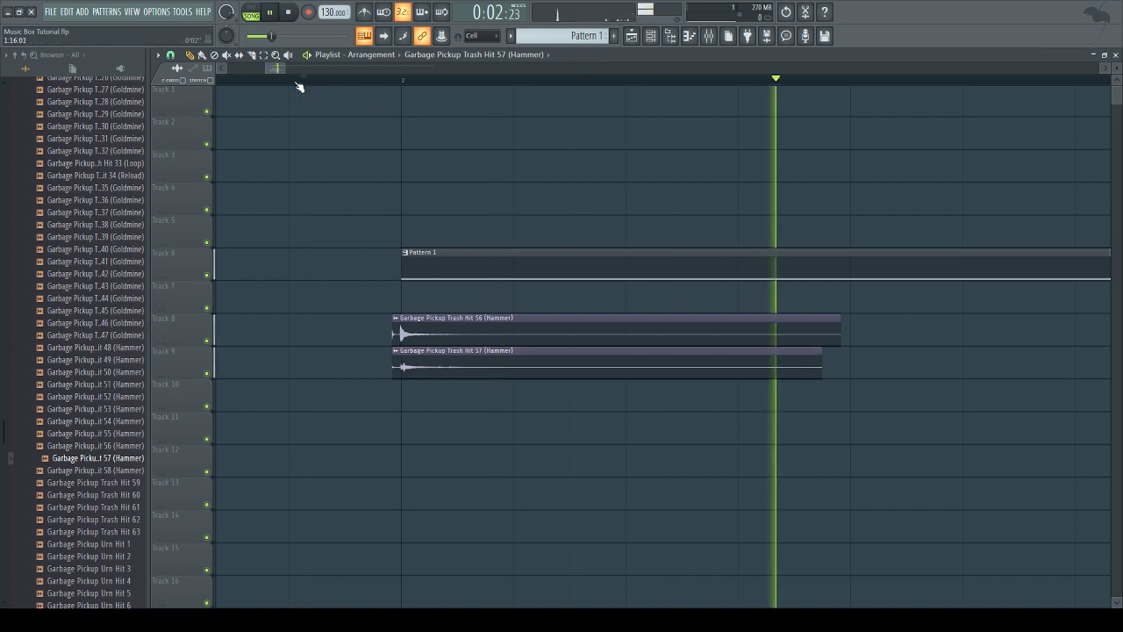
pyautogui.press('space')
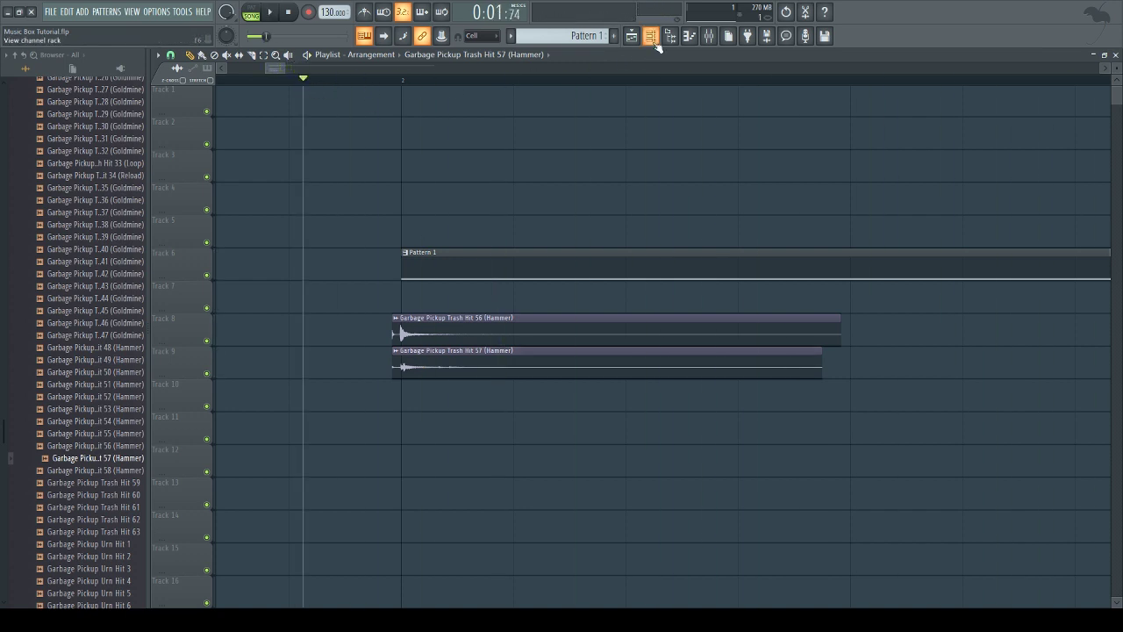
# Step: Adjust the channel volumes of the two hammer samples and check their balance with the pattern in playback
pyautogui.click(650, 35)
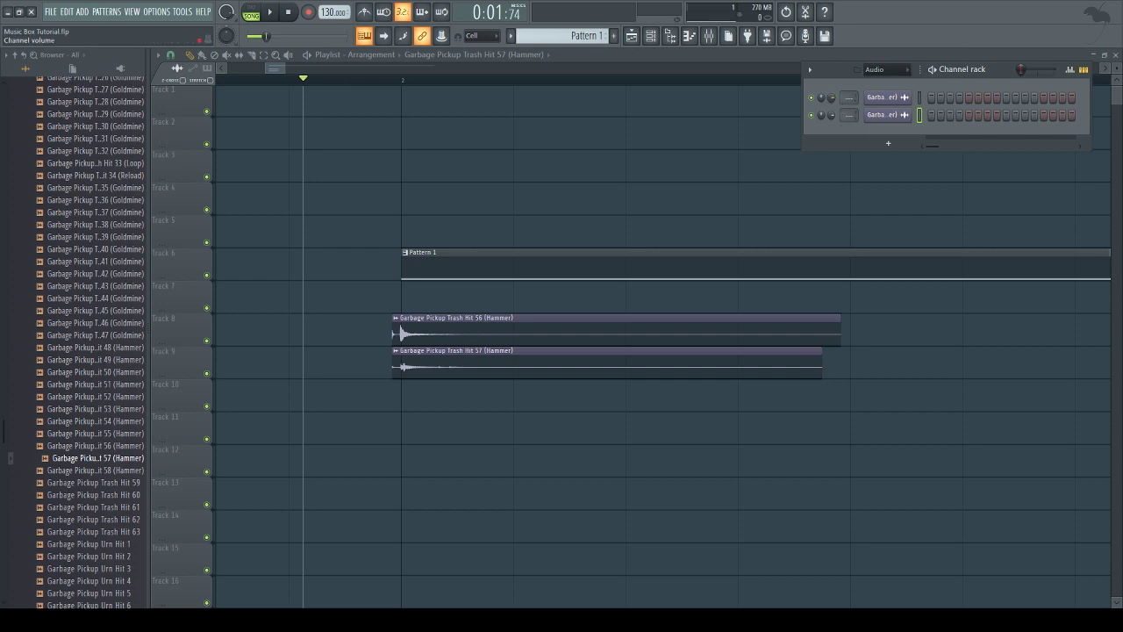
pyautogui.moveTo(832, 115); pyautogui.dragTo(833, 99)
pyautogui.click(883, 98)
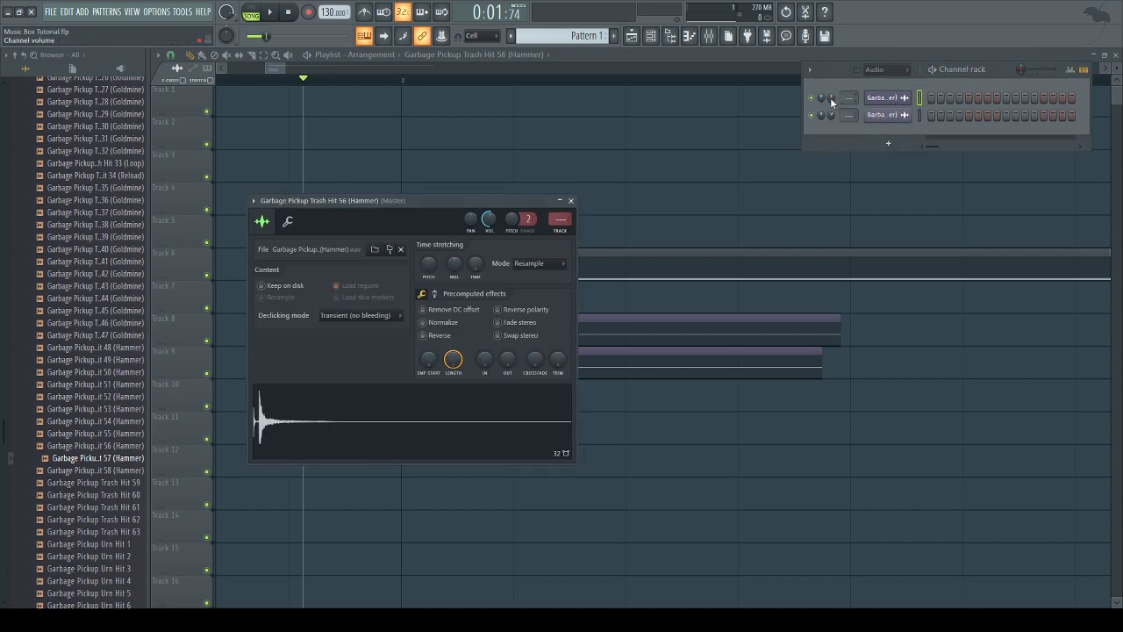
pyautogui.press('space')
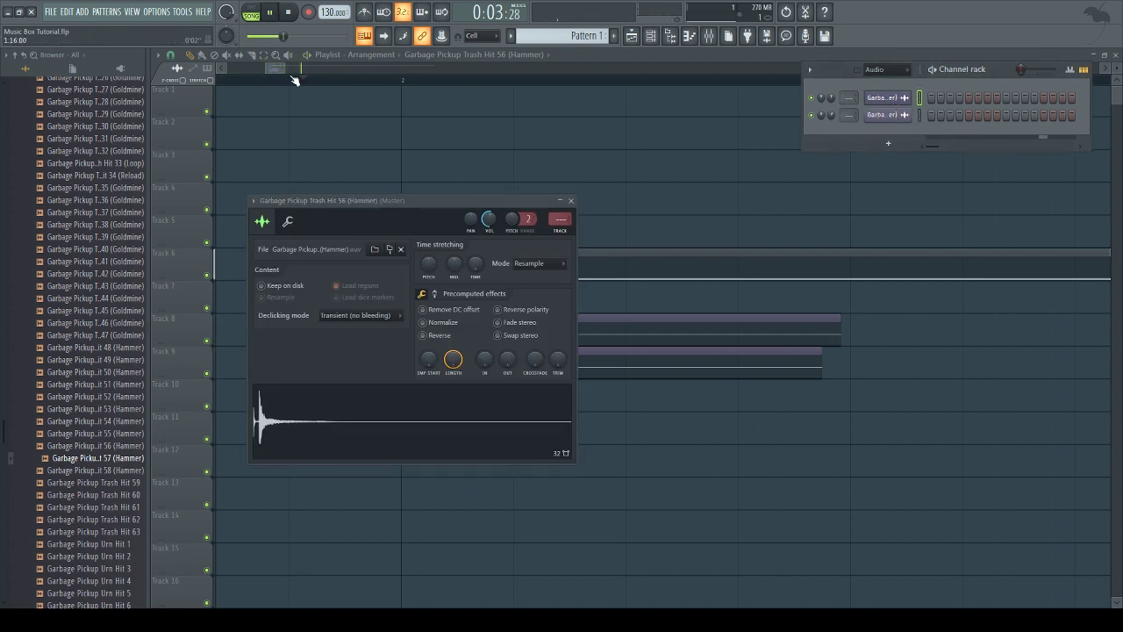
pyautogui.press('space')
# Step: Load Edison in the first effect slot of the mixer's Master track and set its recording duration to Ever
pyautogui.moveTo(284, 68); pyautogui.dragTo(388, 68)
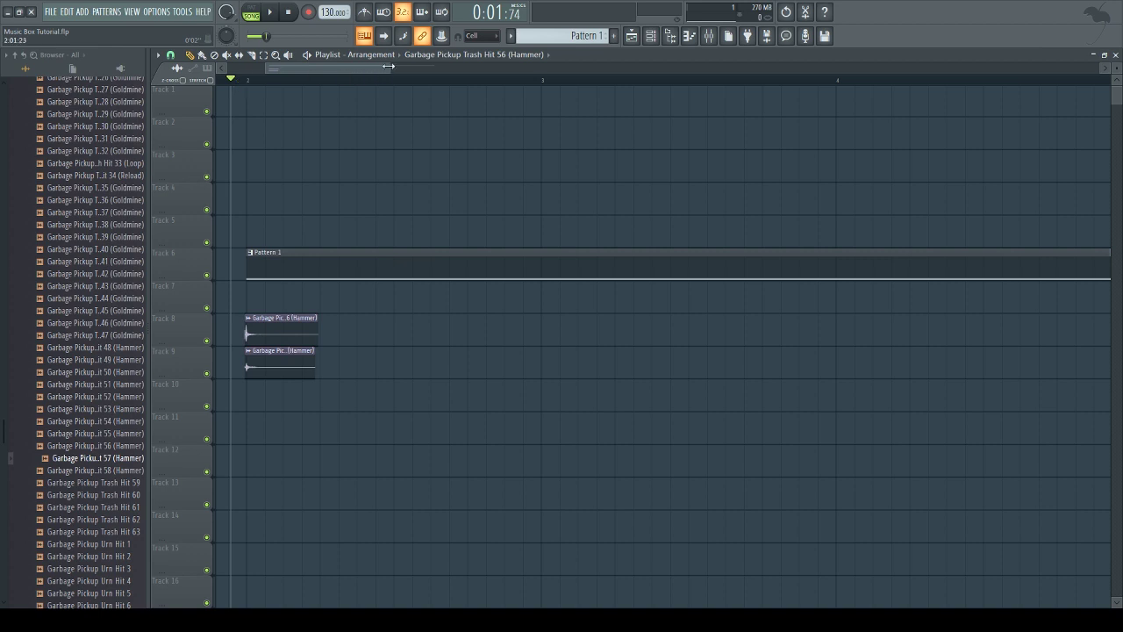
pyautogui.click(709, 35)
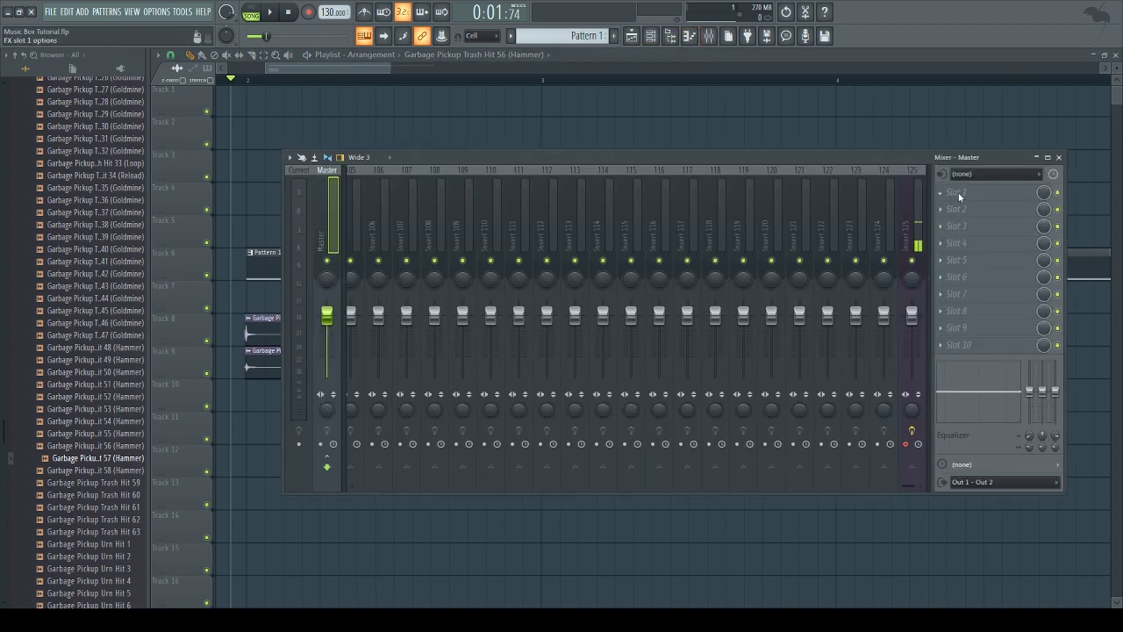
pyautogui.hotkey('ctrl', 'e')
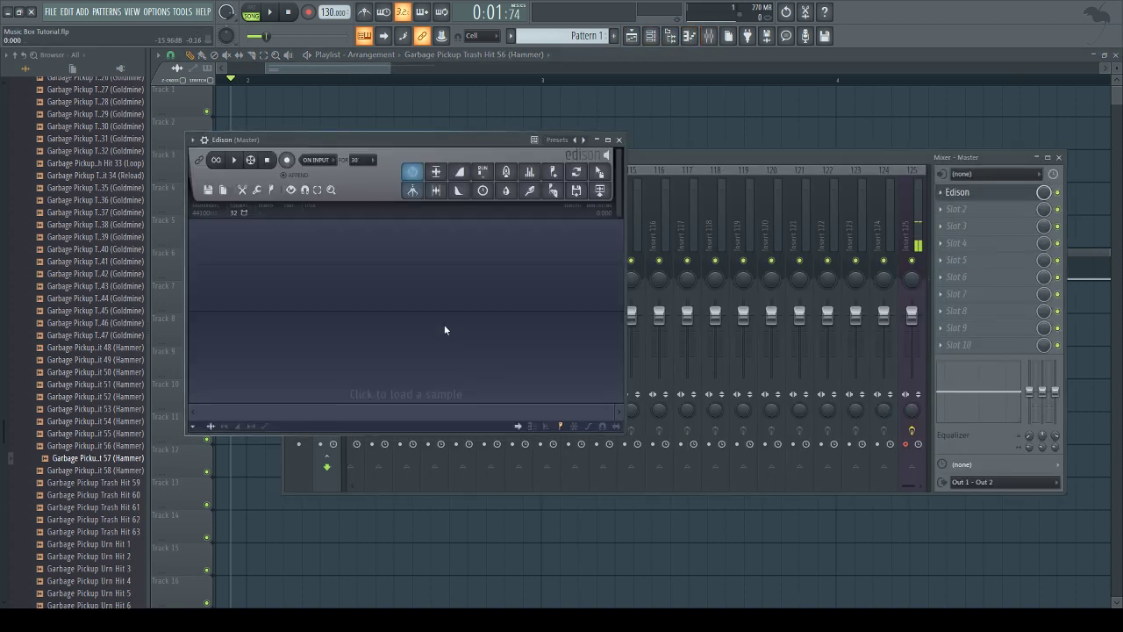
pyautogui.click(368, 164)
# Step: Record the arrangement's layered sound into Edison during song playback
pyautogui.click(286, 161)
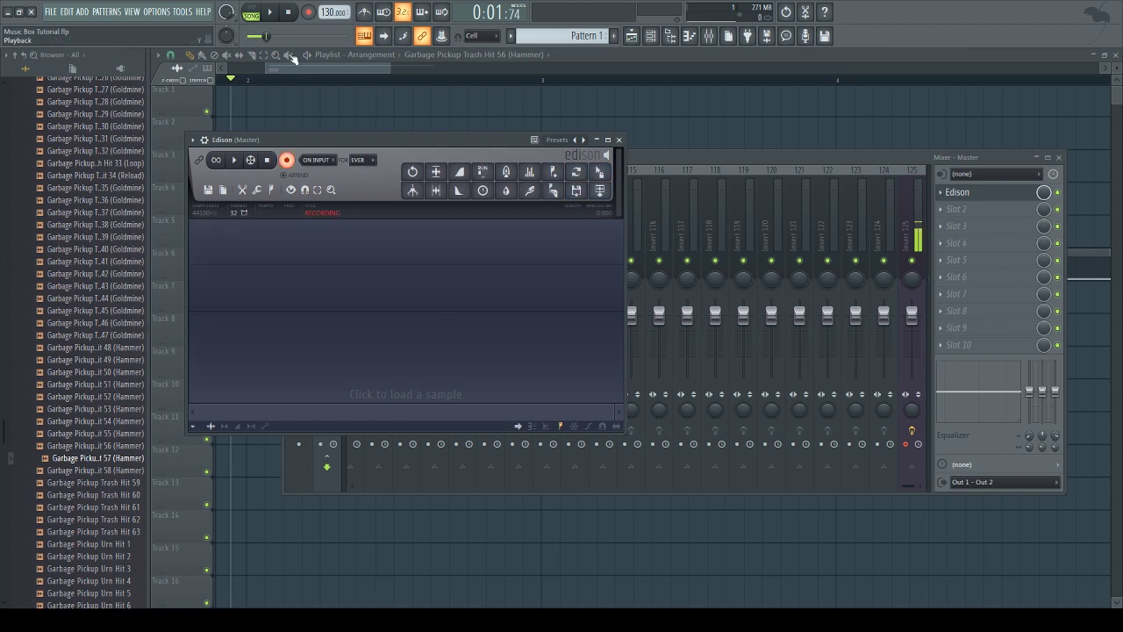
pyautogui.click(272, 12)
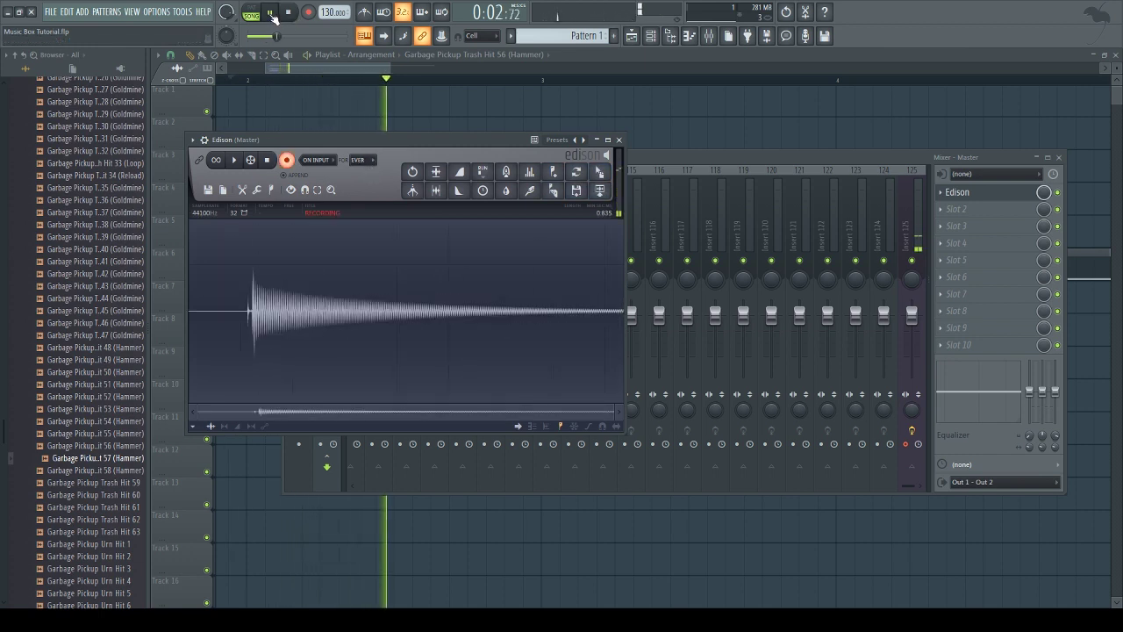
pyautogui.click(272, 12)
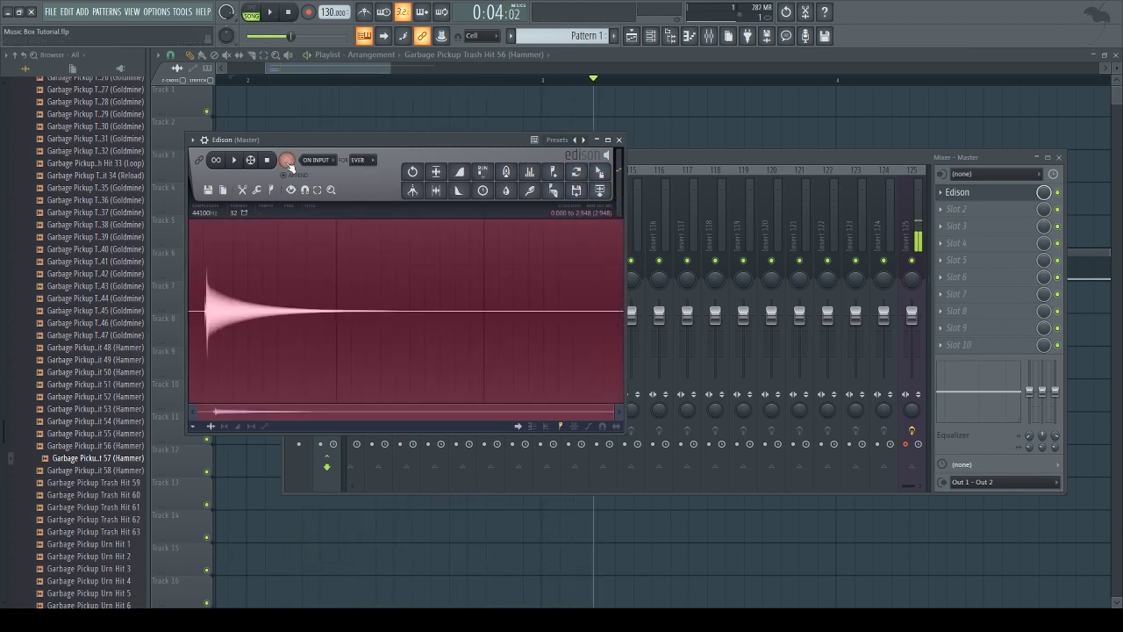
# Step: Trim the silence before the hit in the Edison recording and cut off its silent tail
pyautogui.click(435, 191)
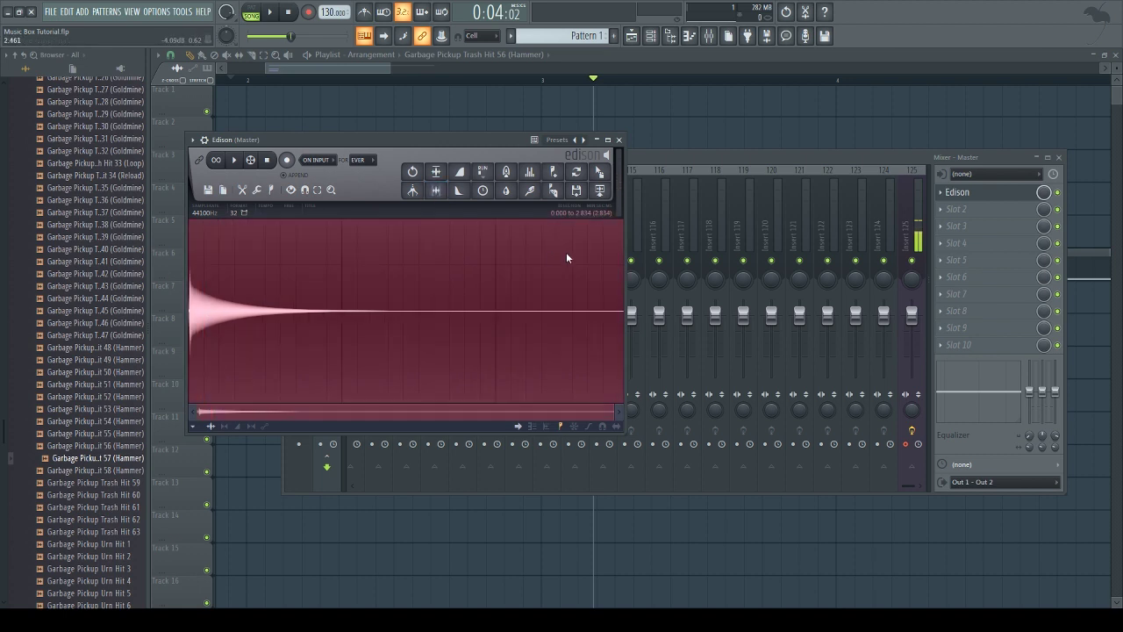
pyautogui.moveTo(531, 331); pyautogui.dragTo(712, 291)
# Step: Add the trimmed Edison recording as a new sampler channel below 3x Osc and open its settings
pyautogui.click(650, 35)
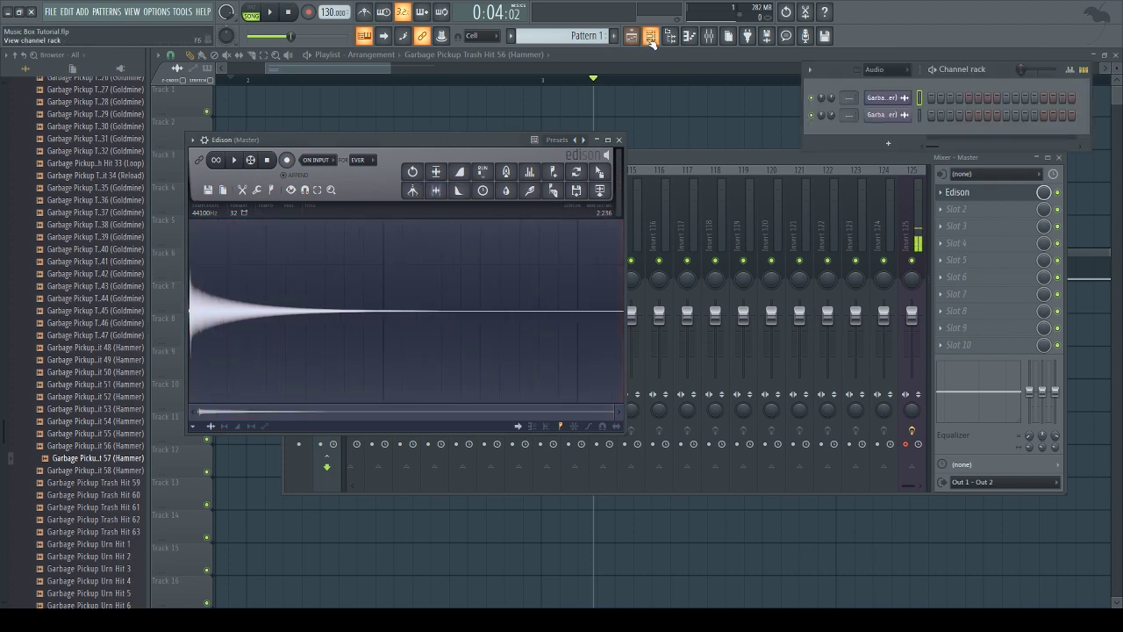
pyautogui.press('pagedown')
pyautogui.moveTo(599, 171); pyautogui.dragTo(894, 184)
pyautogui.click(898, 186)
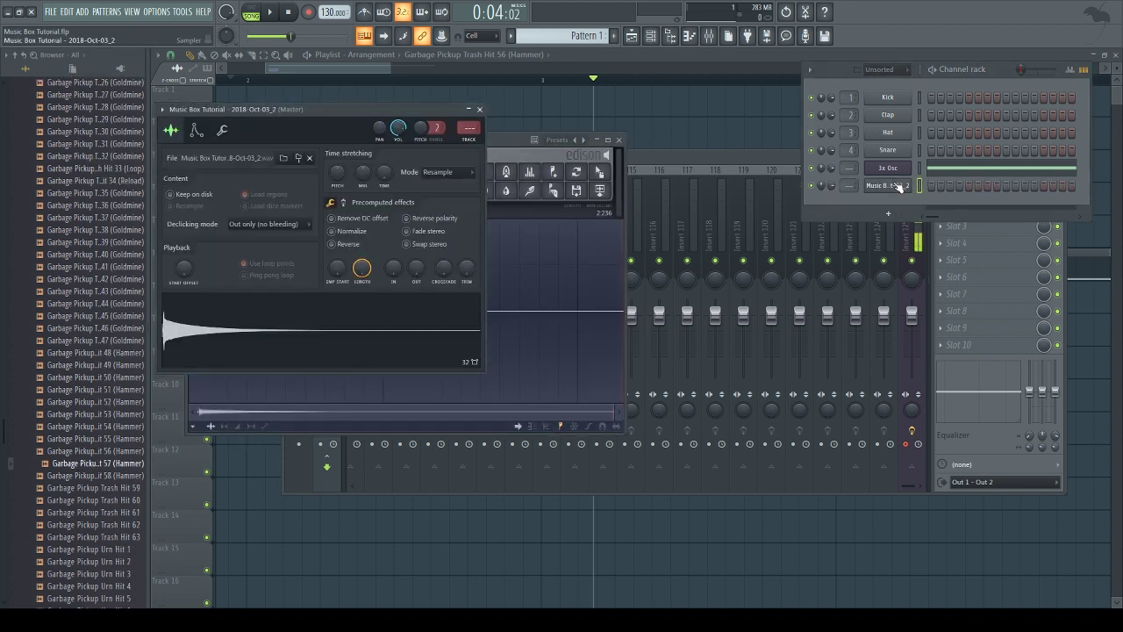
# Step: Play notes across several octaves on the new sampler channel to hear the music box sound
pyautogui.press('q')
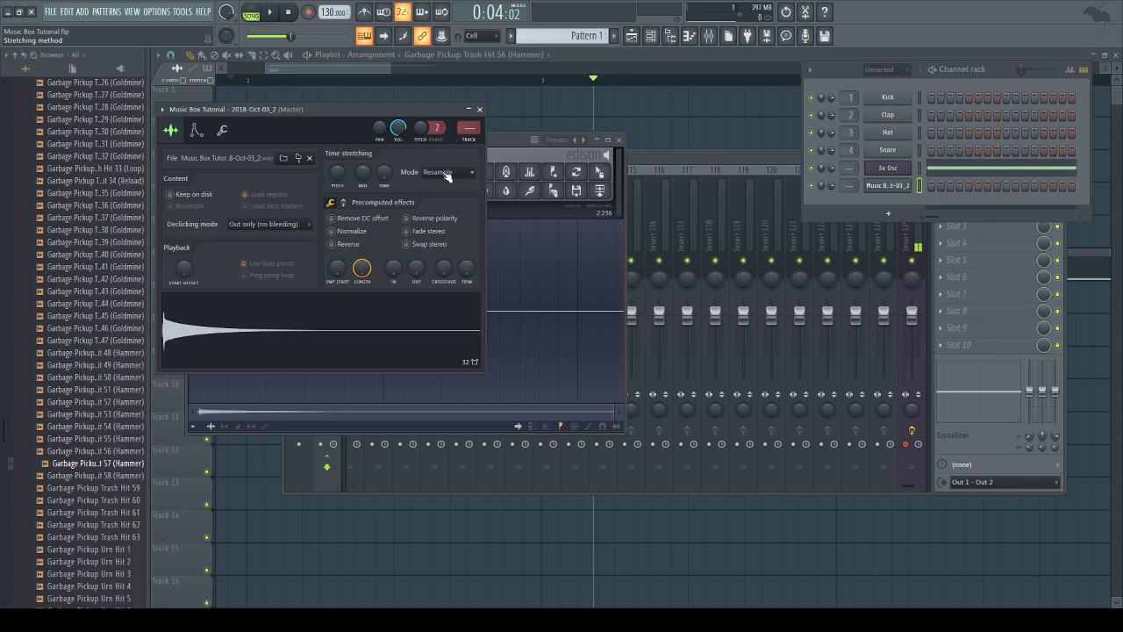
pyautogui.press('q')
pyautogui.press('i')
pyautogui.press('z')
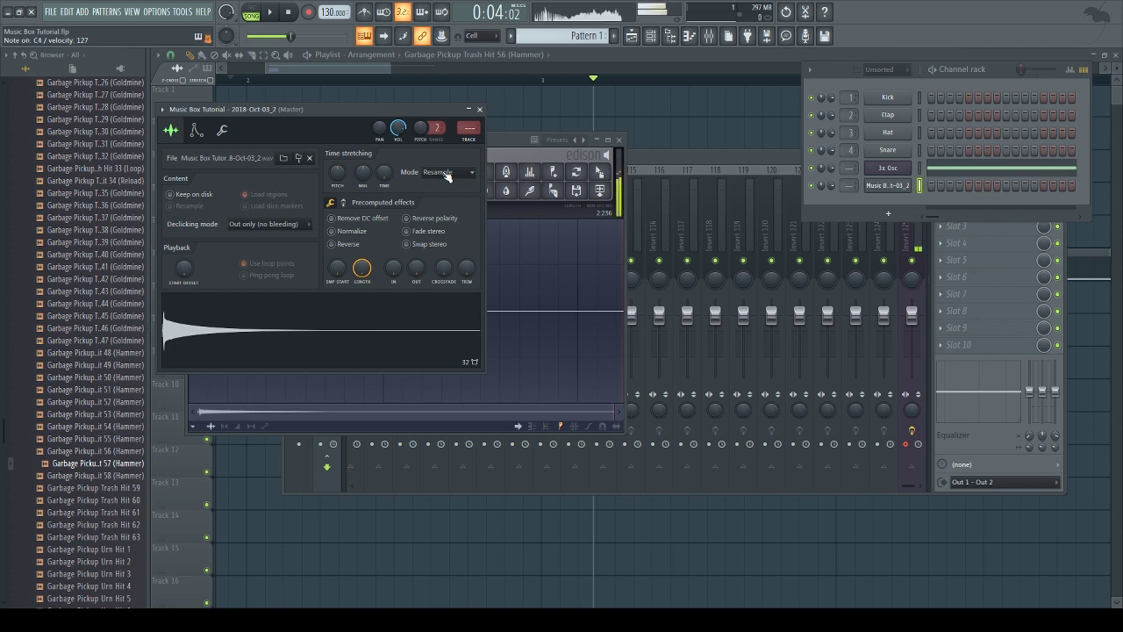
pyautogui.press('z')
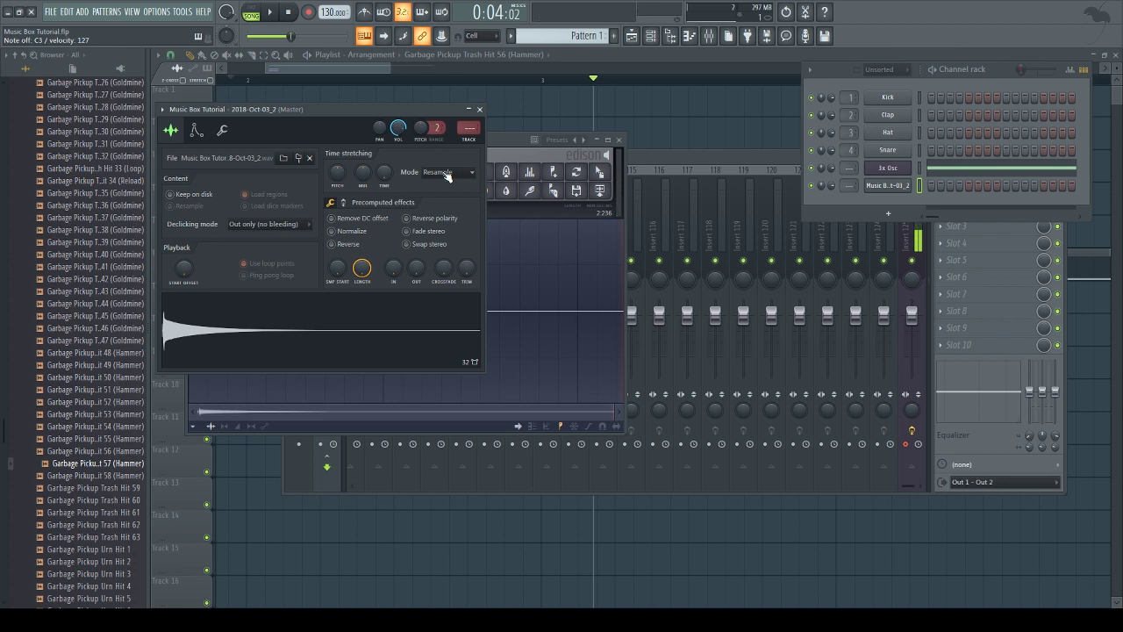
pyautogui.press('b')
pyautogui.press('t')
pyautogui.press('q')
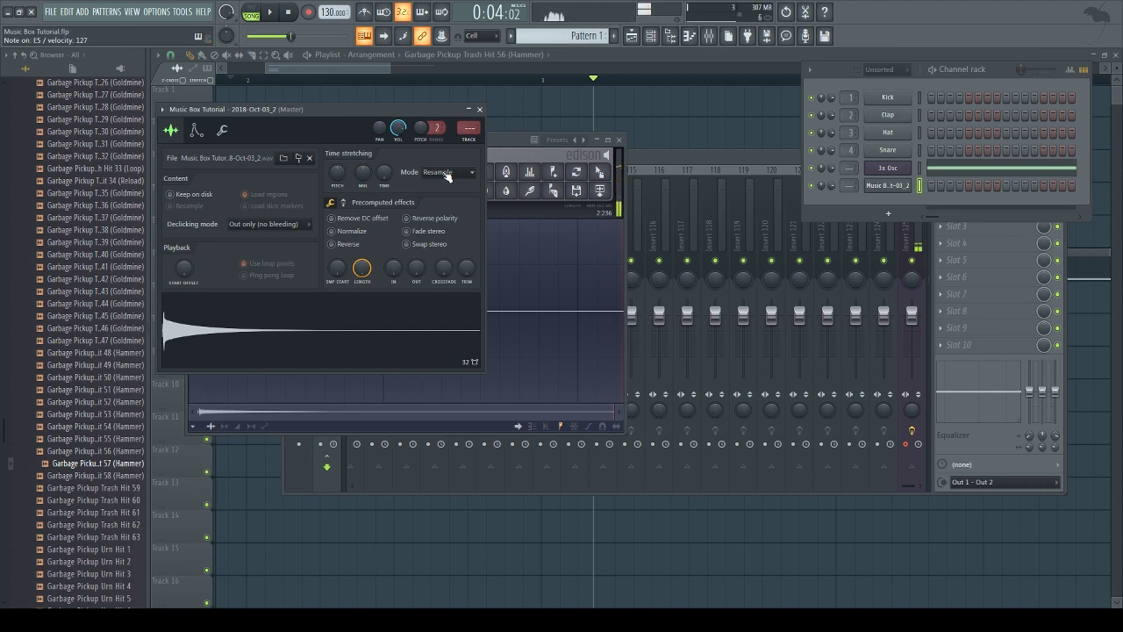